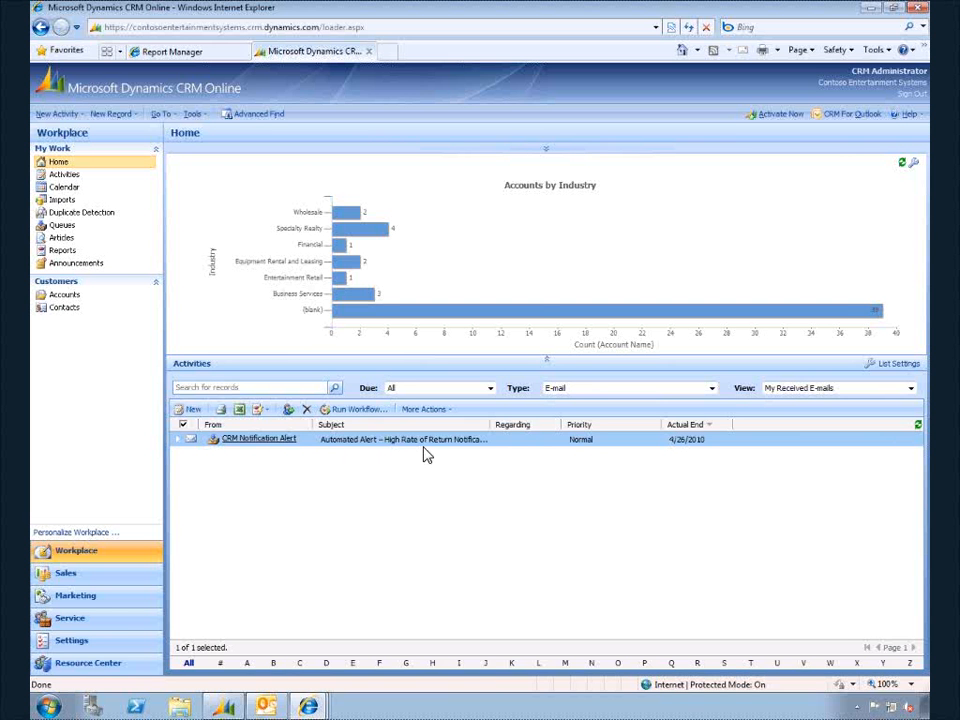
Read the automated high rate of return notification e-mail and close it.
{"action": "double_click", "coordinate": [423, 442]}
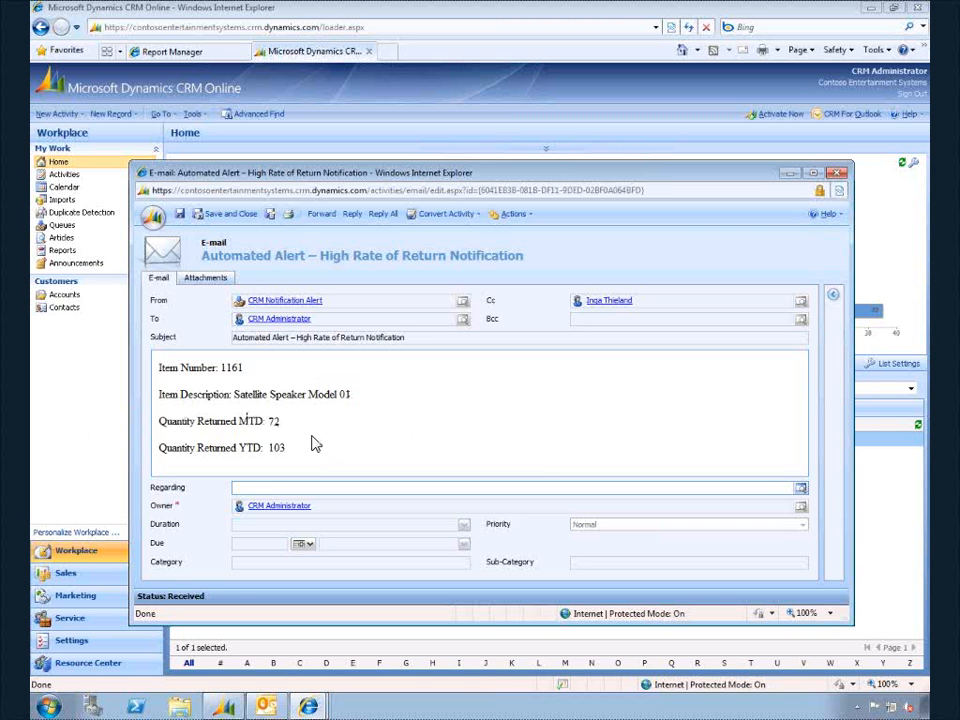
{"action": "key", "text": "alt+F4"}
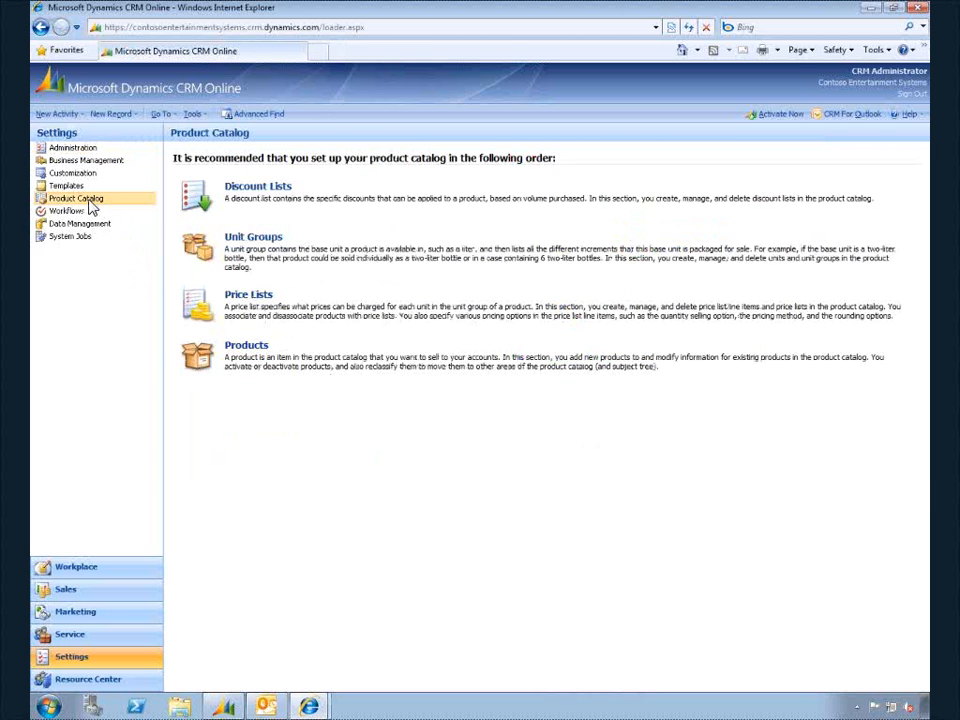
Show the Returned Products view of the product catalog and open the Satellite Speaker Model 01 product.
{"action": "left_click", "coordinate": [262, 346]}
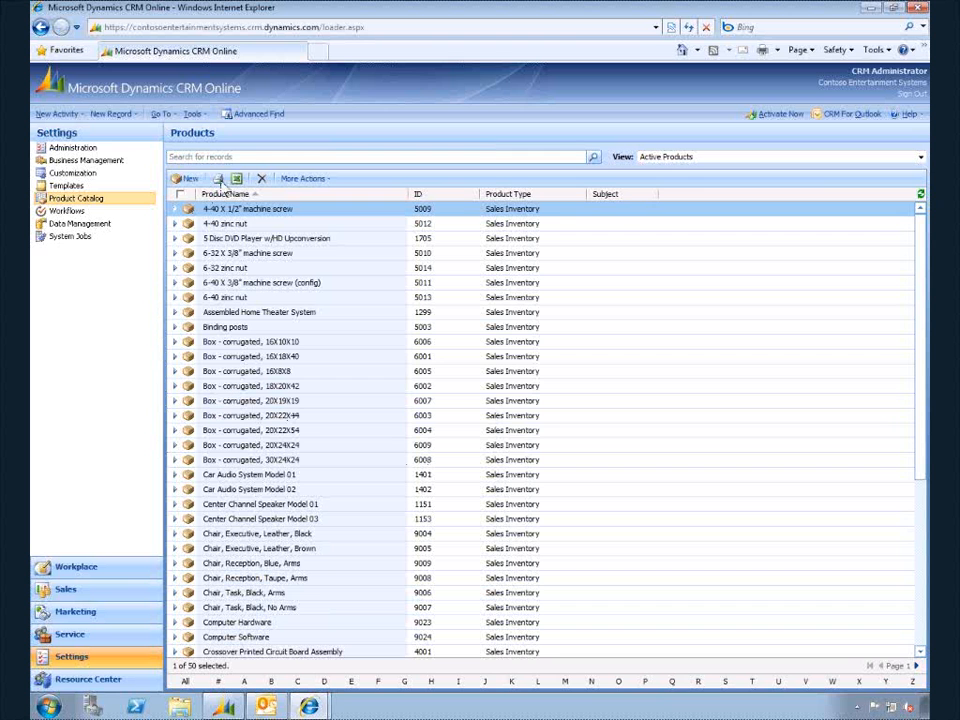
{"action": "left_click", "coordinate": [921, 157]}
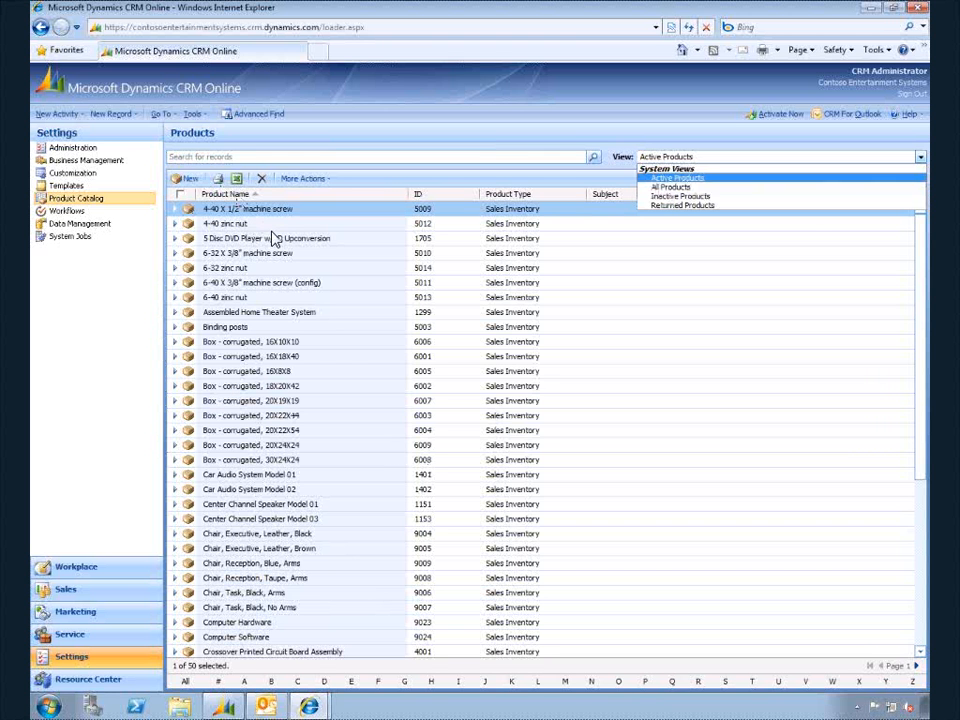
{"action": "left_click", "coordinate": [680, 206]}
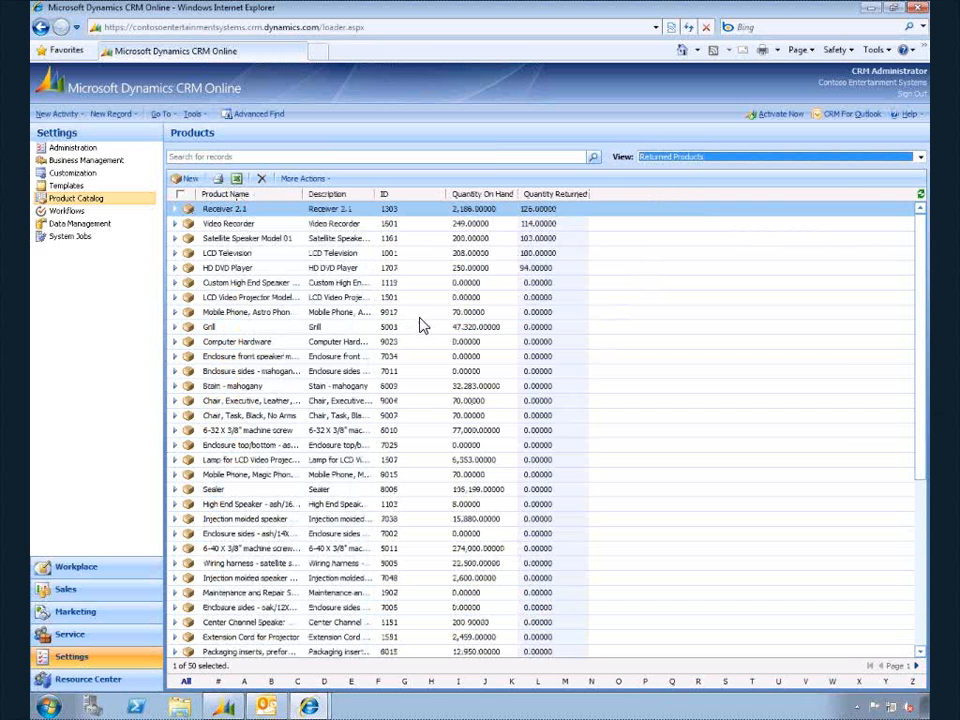
{"action": "double_click", "coordinate": [370, 240]}
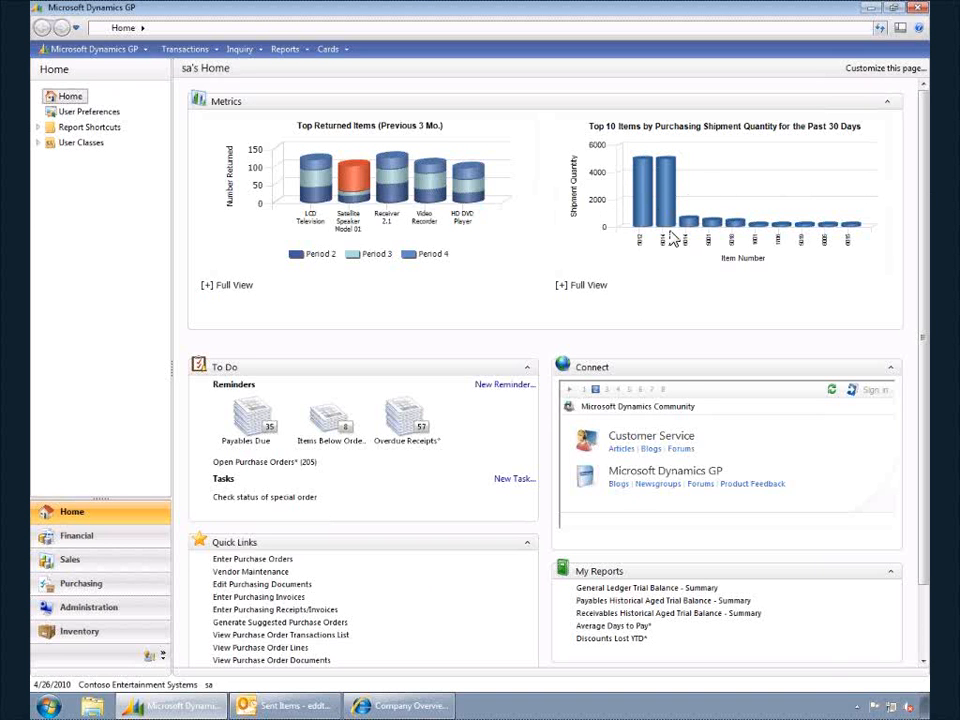
Switch to Dynamics GP and drill from the Satellite Speaker Model 01 returns column through the vendor report to the Audio Suppliers, Inc. vendor record.
{"action": "left_click", "coordinate": [366, 206]}
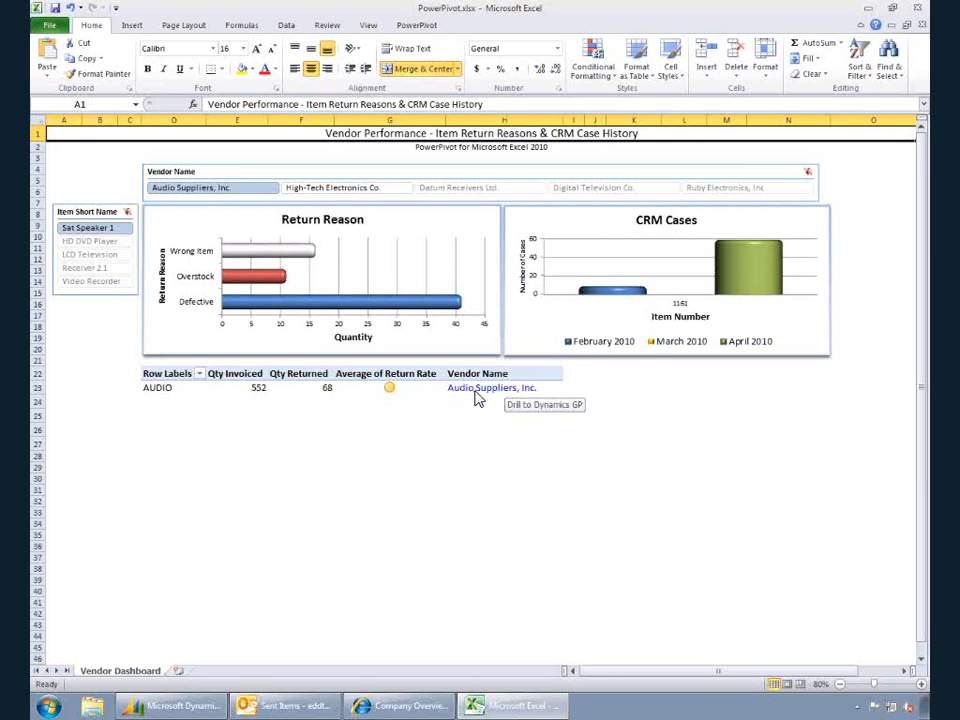
{"action": "left_click", "coordinate": [477, 392]}
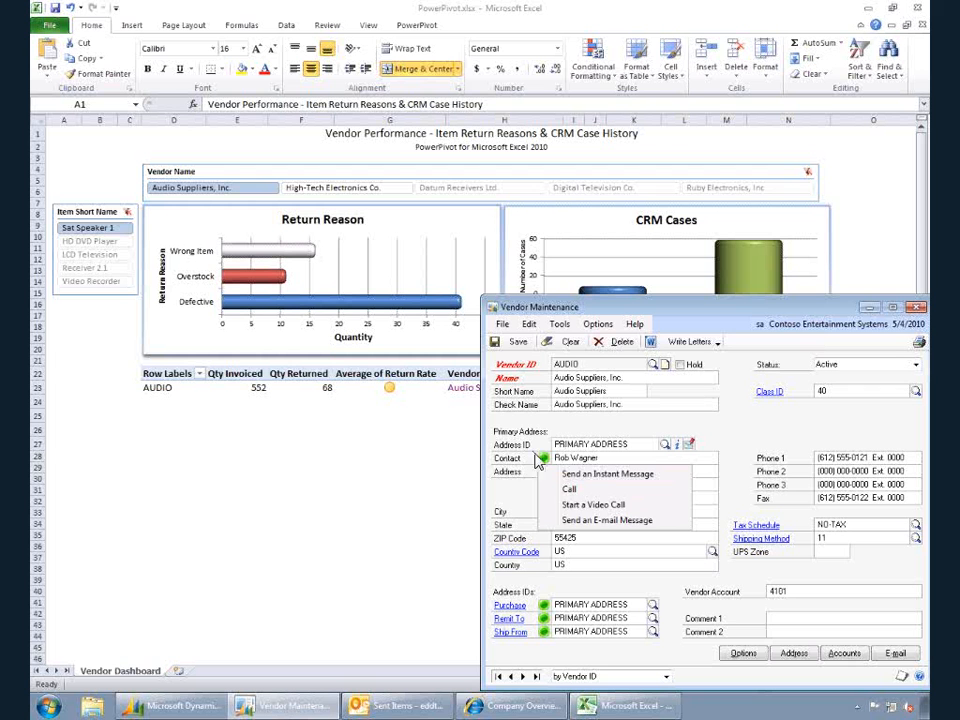
Greet the vendor's contact by first name in an instant message: "We have an issue at CES with the Satellite Speaker Model 01. May I show you?".
{"action": "left_click", "coordinate": [600, 506]}
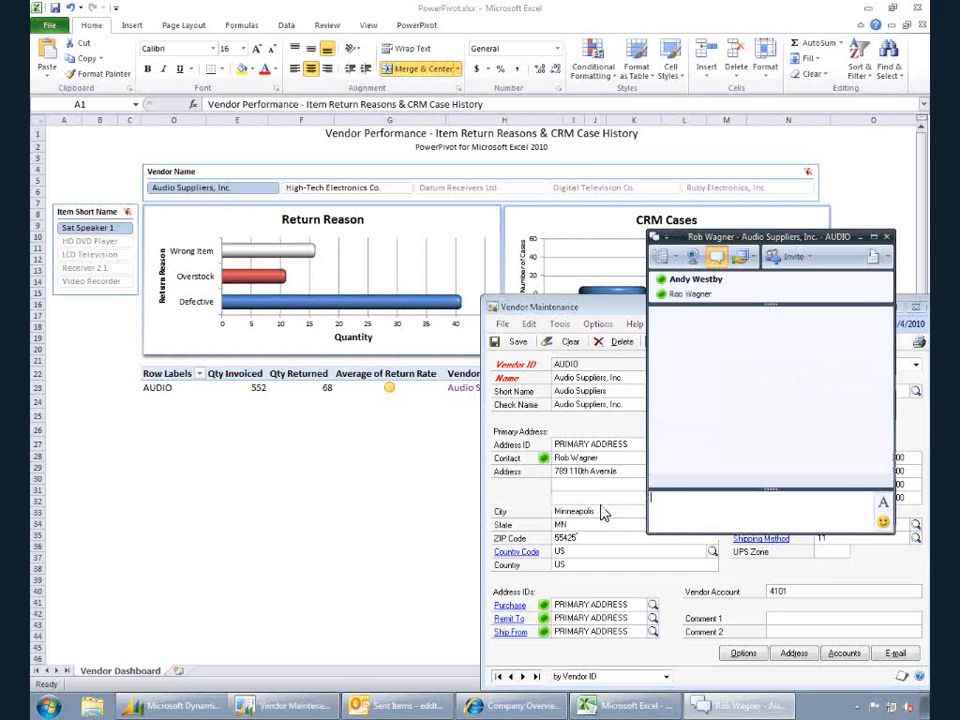
{"action": "type", "text": "Hi Rob. We have an issue at CES with the Satellite Speaker Model 01. May I show you?"}
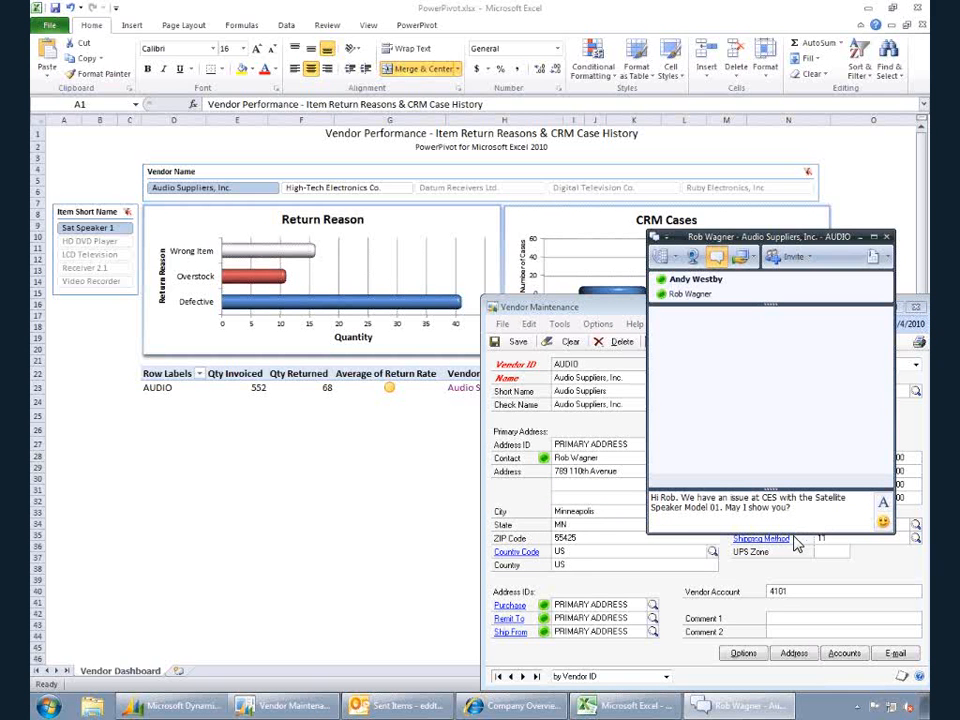
{"action": "key", "text": "Return"}
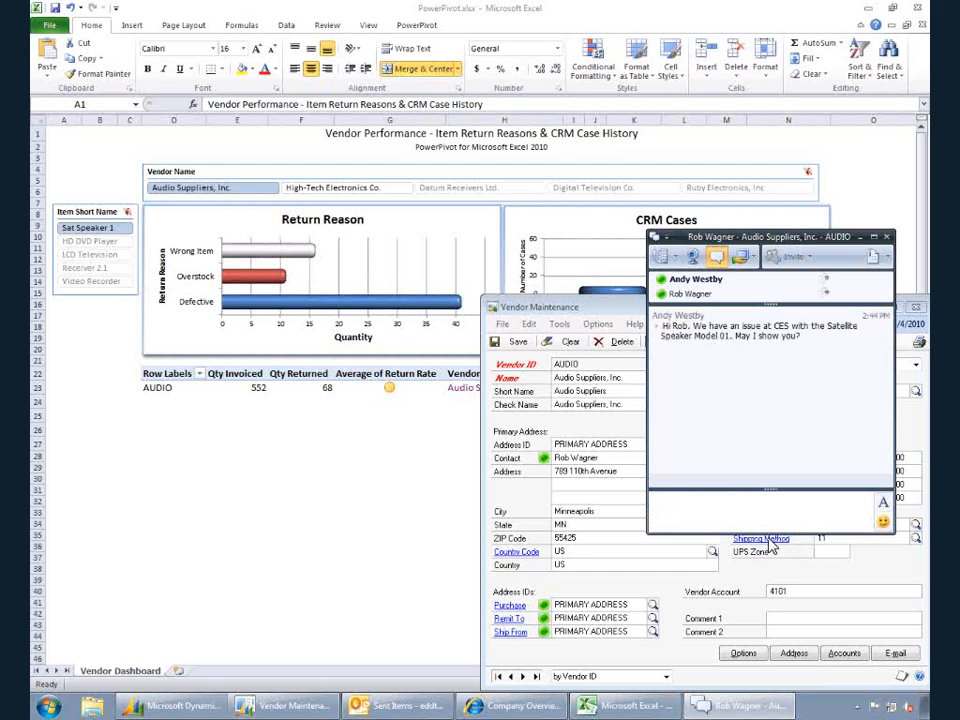
Share the desktop and message "This report clearly shows a quality issue with this item we receive from you. What can you do?".
{"action": "left_click", "coordinate": [745, 262]}
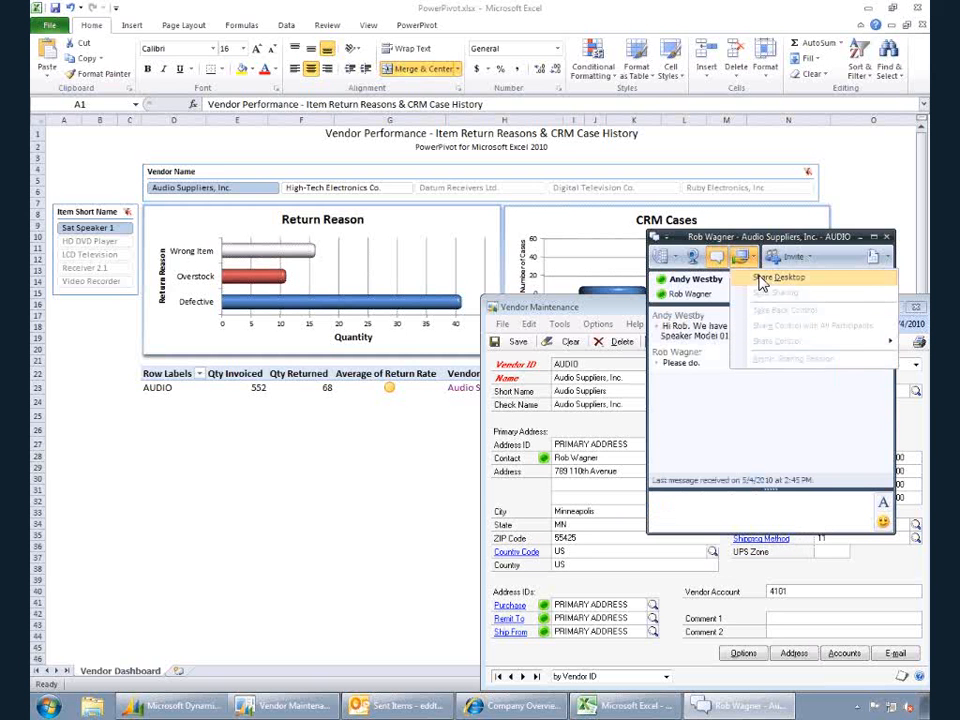
{"action": "left_click", "coordinate": [768, 278]}
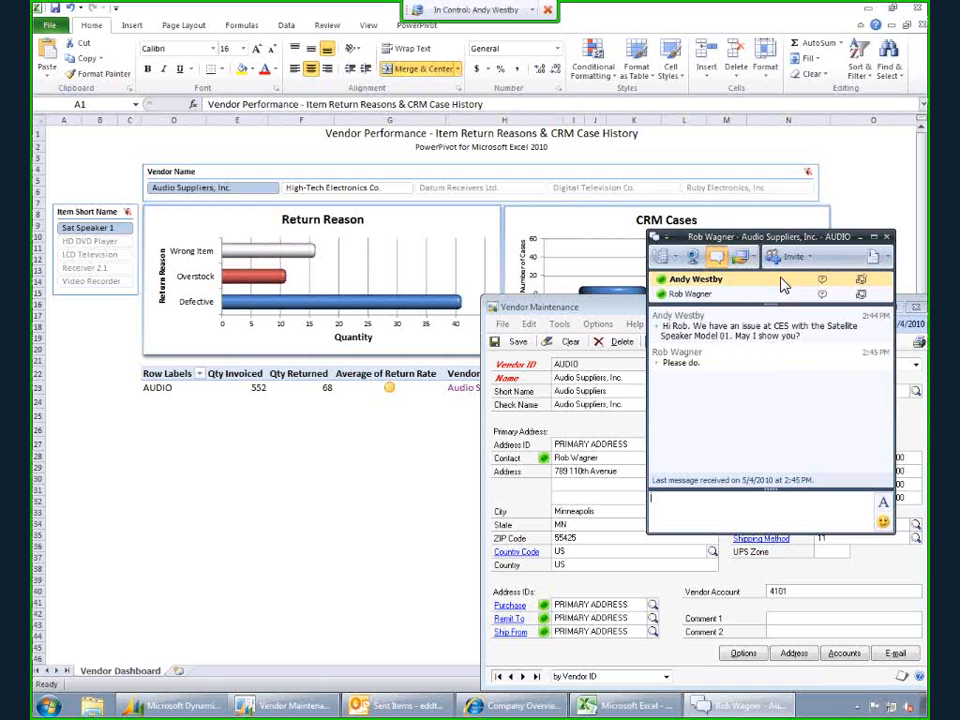
{"action": "type", "text": "This report clearly shows a quality issue with this item we receive from you. What can you do?"}
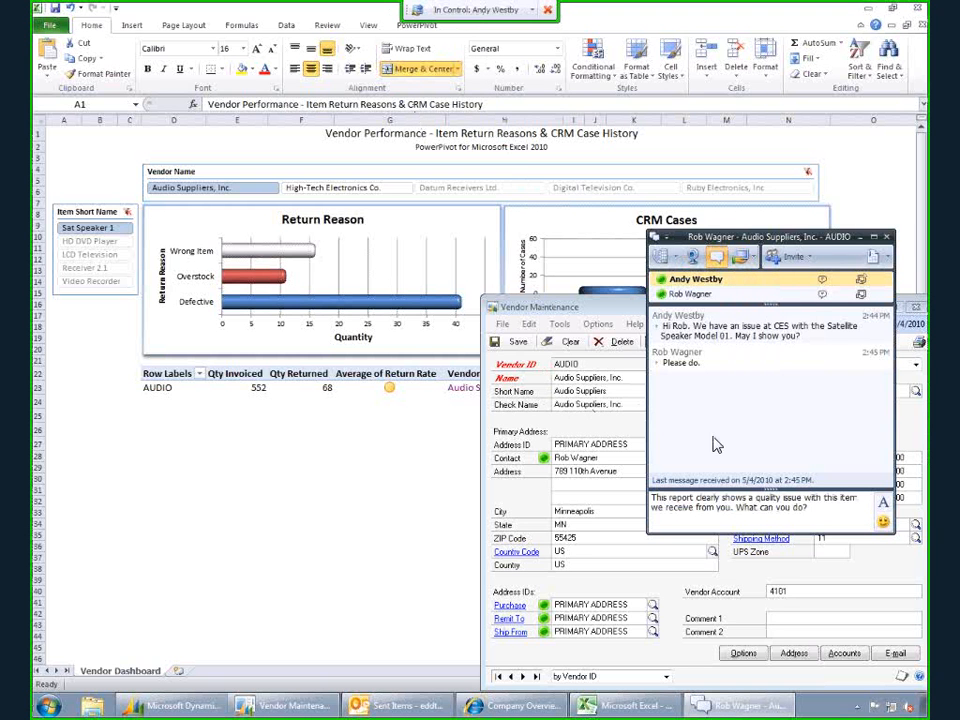
{"action": "key", "text": "Return"}
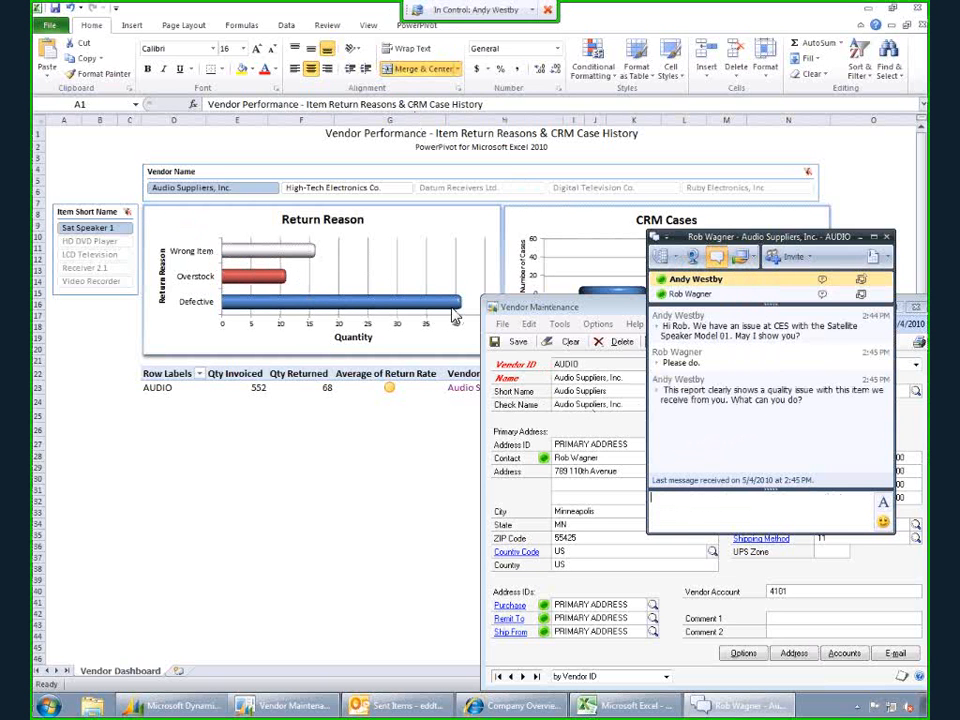
Reply to the contact "That will have to do for now. I'll get the PO sent to you ASAP. Thanks...".
{"action": "type", "text": "That will have to do for now. I'll get the PO sent to you ASAP. Thanks..."}
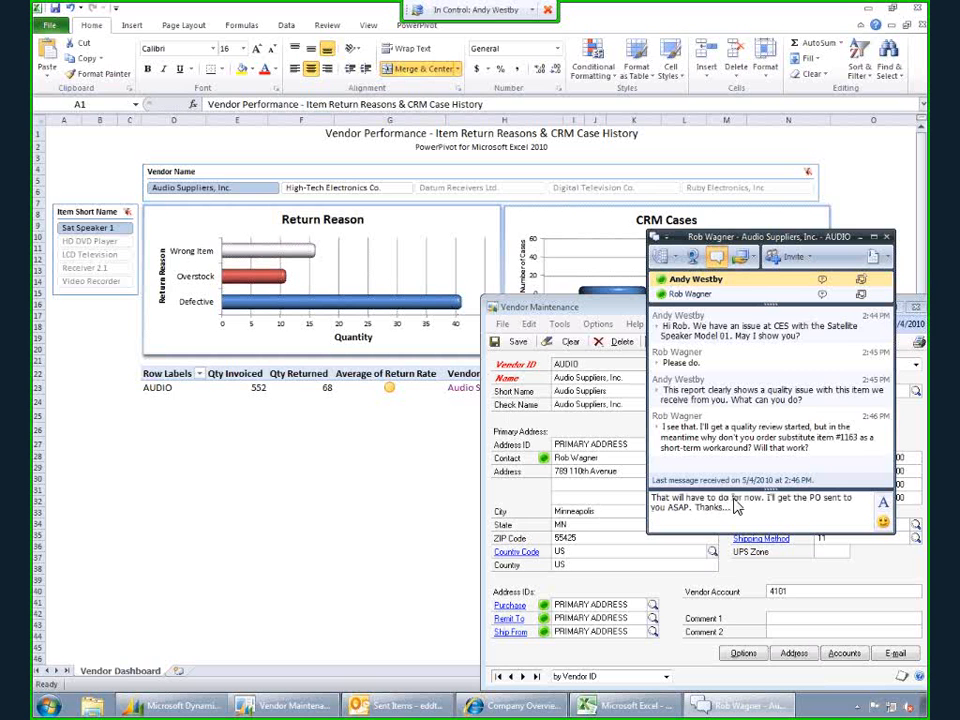
{"action": "key", "text": "Return"}
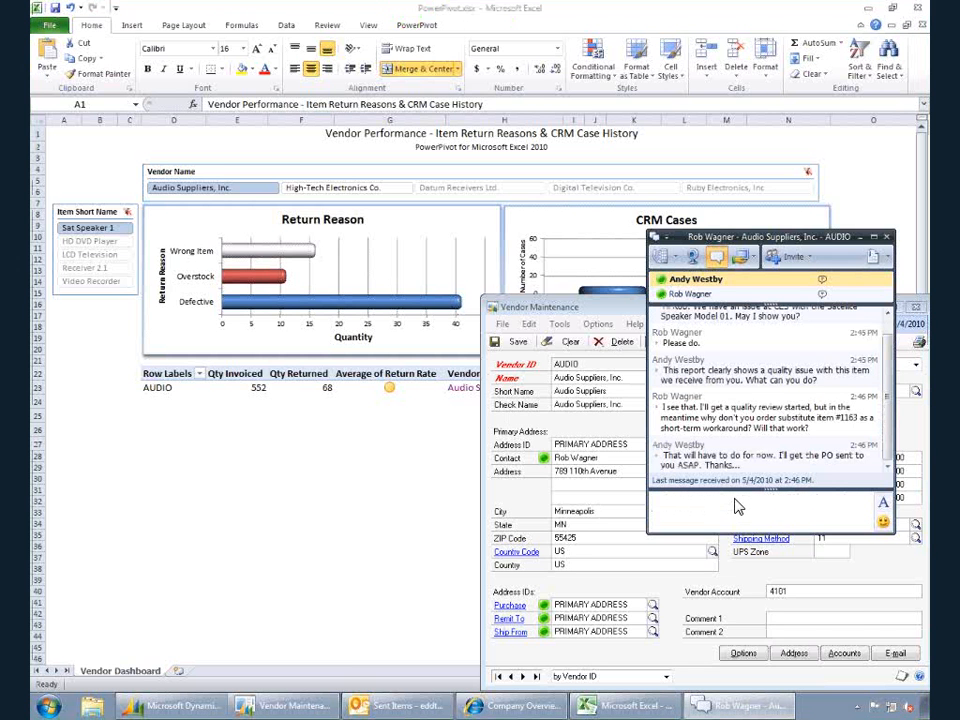
Create a purchase order for the vendor from the chat contact, ordering 100 of item 1163.
{"action": "right_click", "coordinate": [690, 294]}
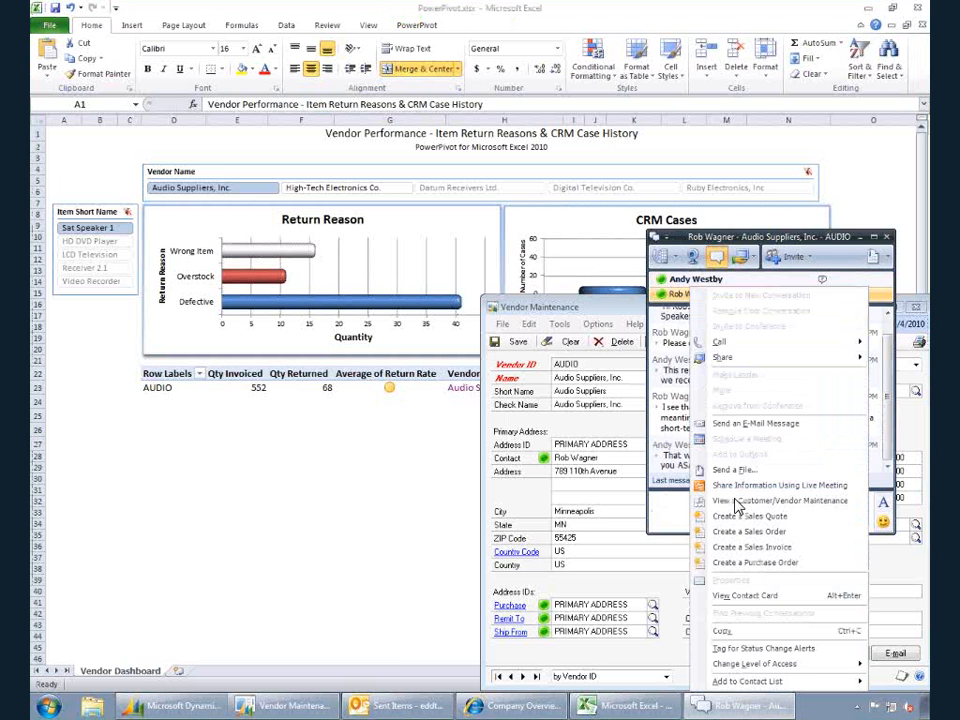
{"action": "left_click", "coordinate": [760, 563]}
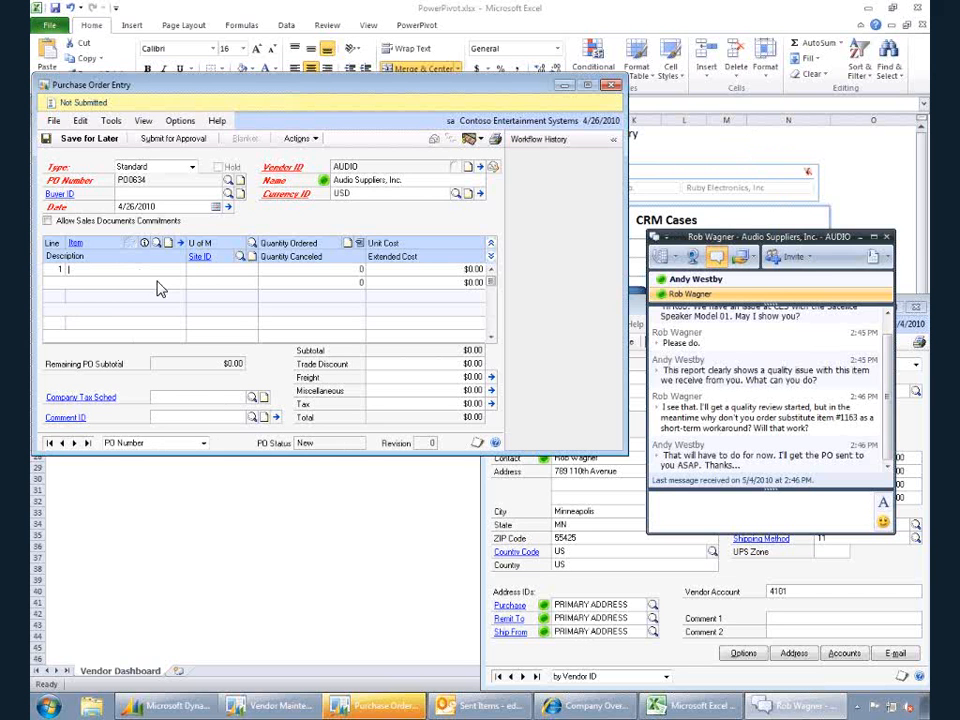
{"action": "type", "text": "1163"}
{"action": "key", "text": "Tab"}
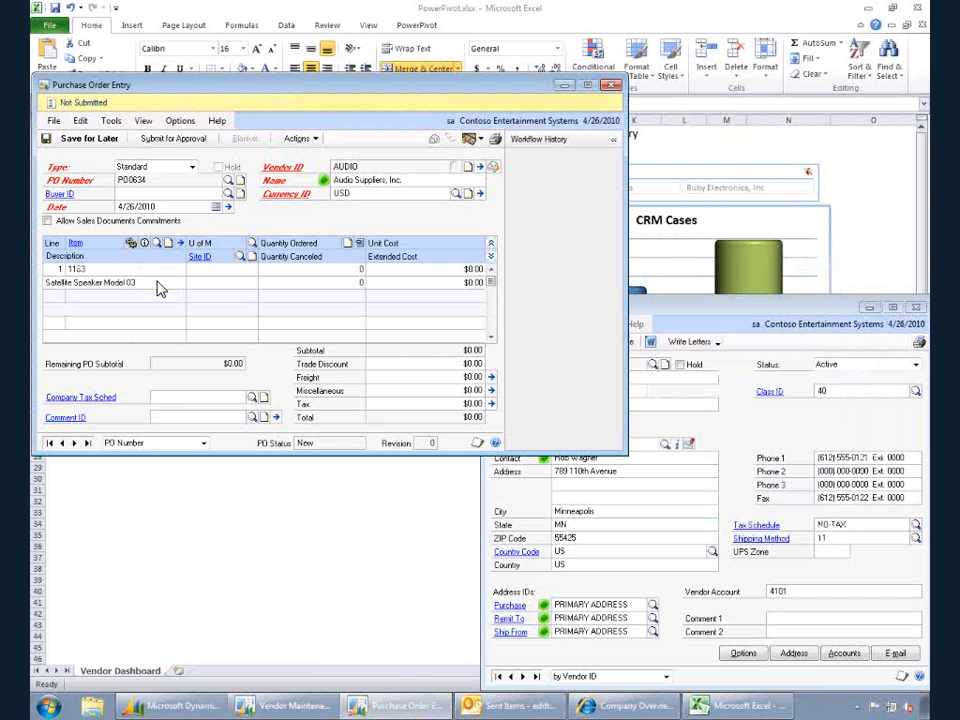
{"action": "type", "text": "100"}
{"action": "key", "text": "Tab"}
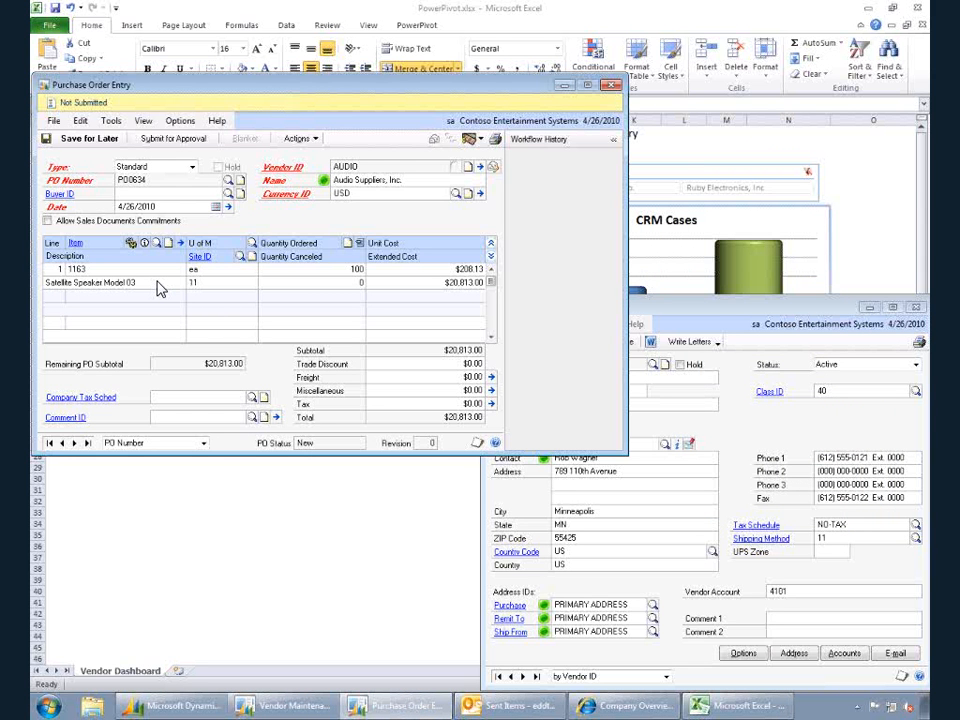
Submit the purchase order for approval with the comment "Needed ASAP to replace Sat Speaker 01".
{"action": "left_click", "coordinate": [173, 138]}
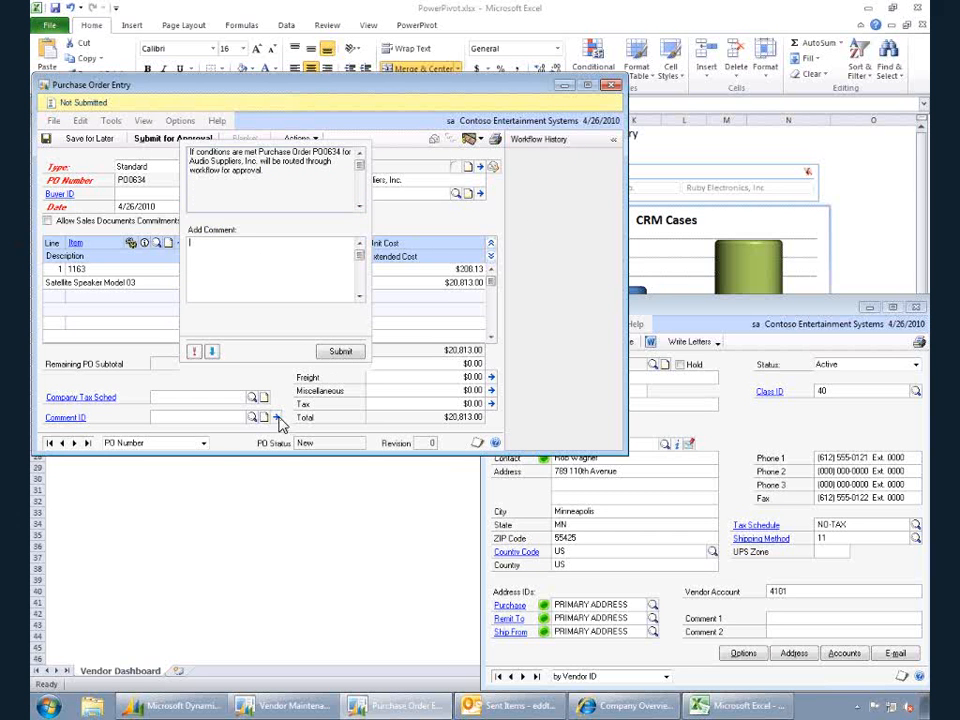
{"action": "type", "text": "Needed ASAP to replace Sat Speaker 01"}
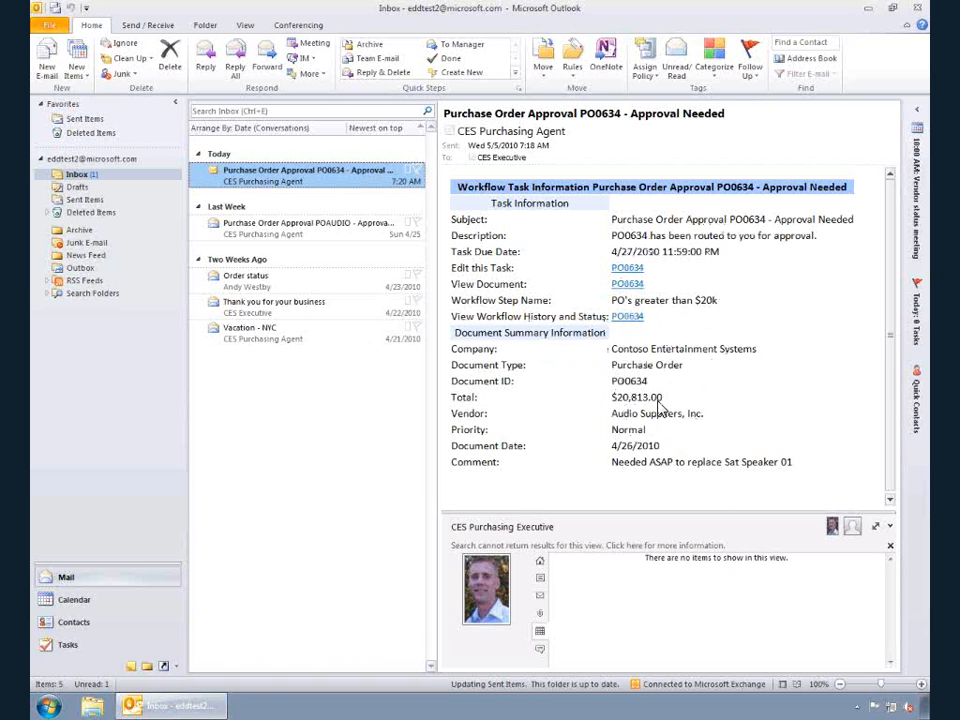
Open the workflow task from the approval e-mail, review the purchase order details and approve it.
{"action": "left_click", "coordinate": [628, 318]}
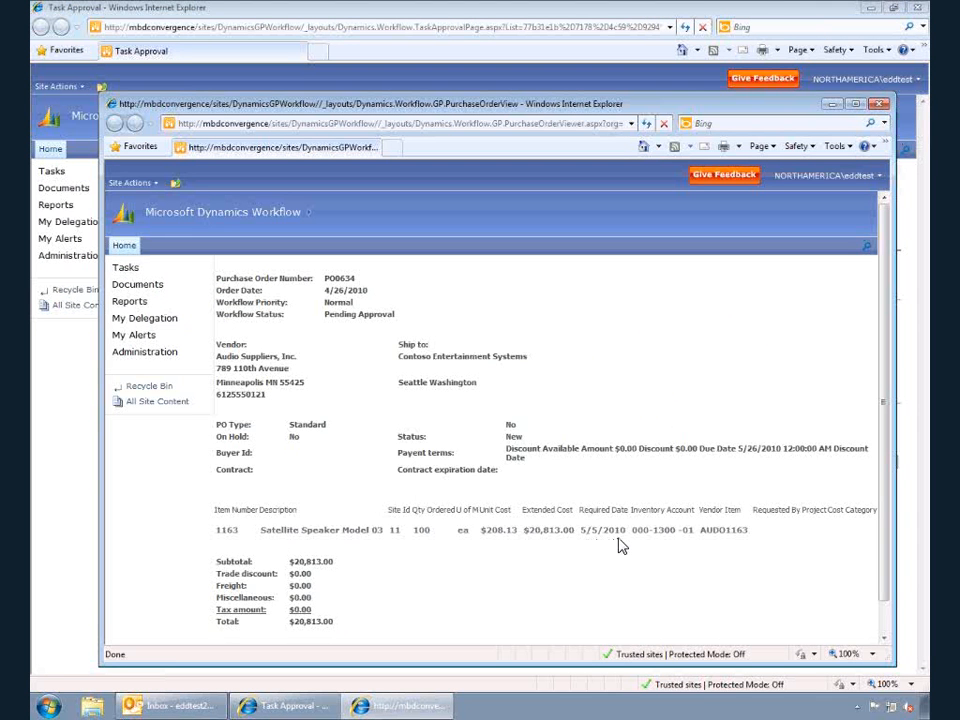
{"action": "key", "text": "alt+F4"}
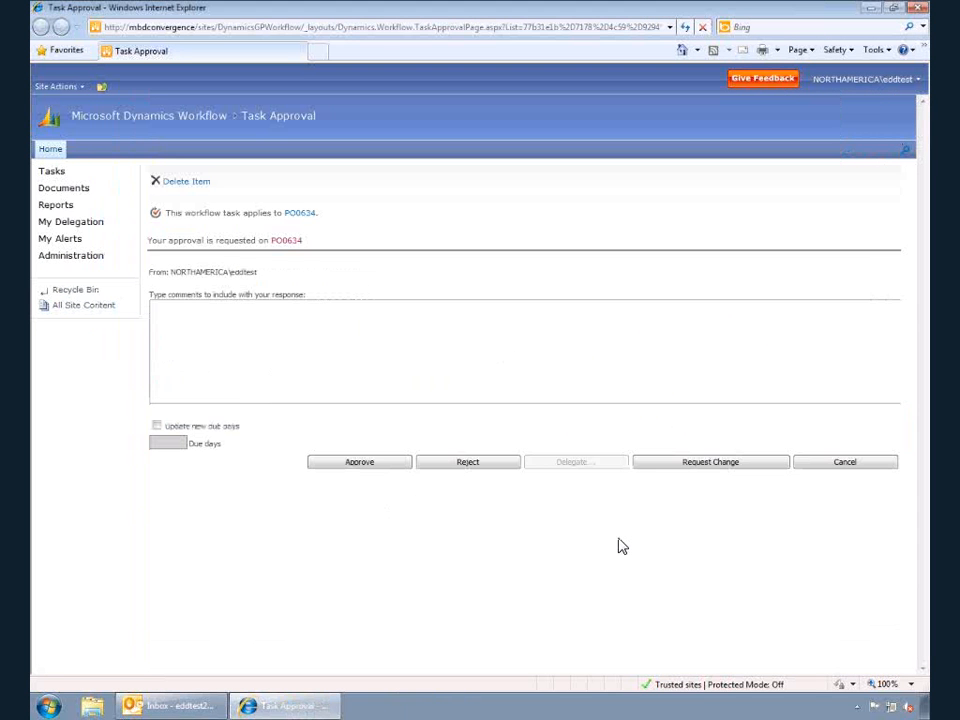
{"action": "left_click", "coordinate": [361, 461]}
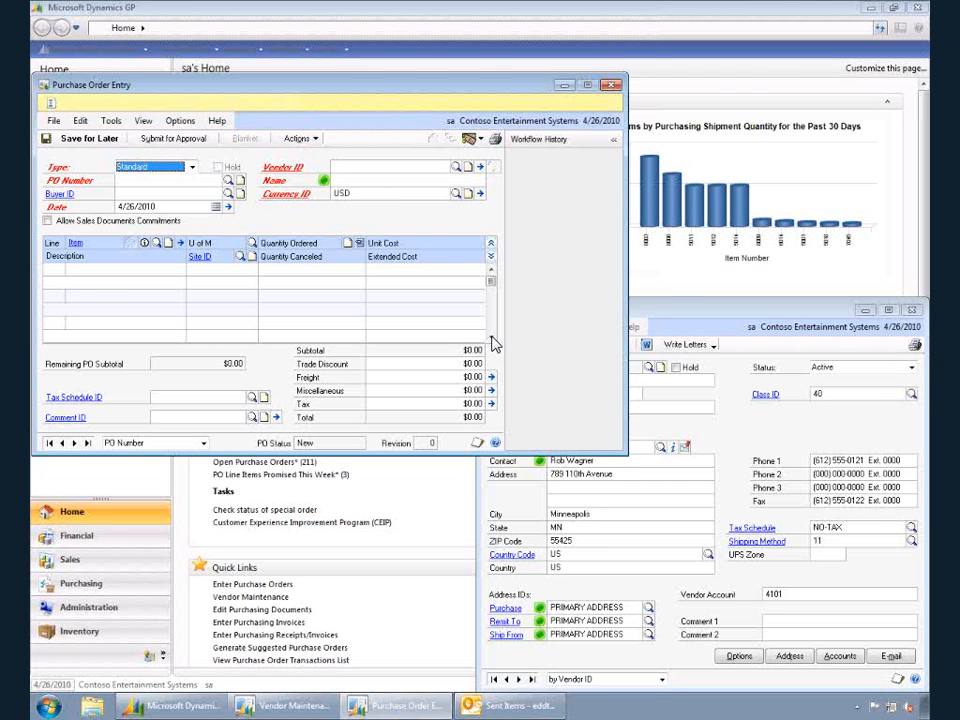
Switch to Outlook, check the purchase order document attached to the sent e-mail and close it.
{"action": "key", "text": "alt+Tab"}
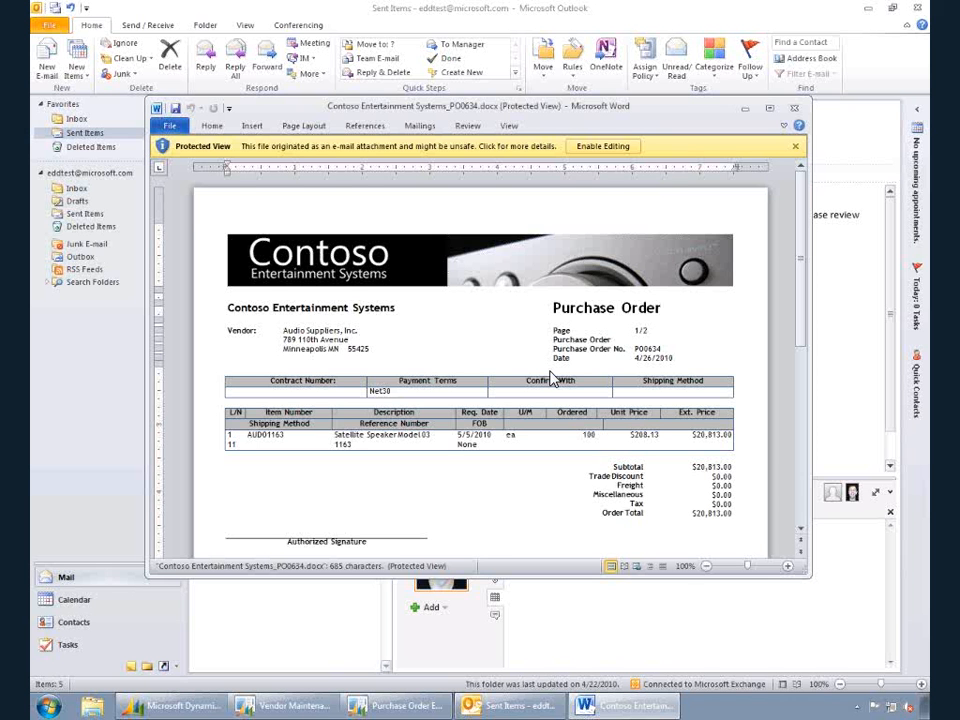
{"action": "key", "text": "alt+F4"}
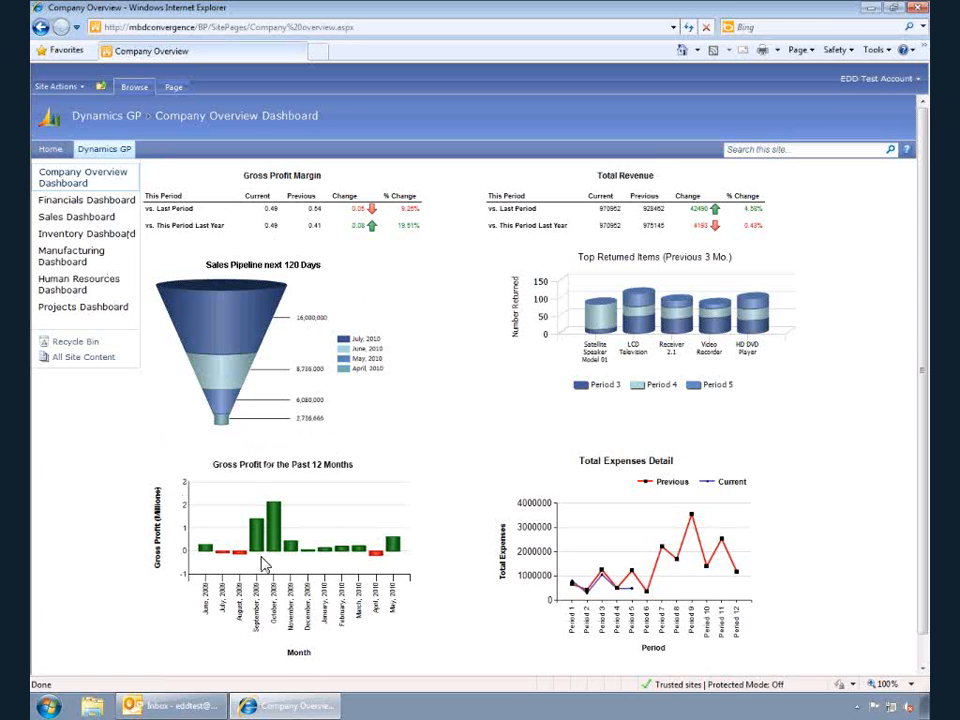
Examine the Gross Profit Detail report for May 2010 from the Company Overview dashboard and close it.
{"action": "mouse_move", "coordinate": [390, 557]}
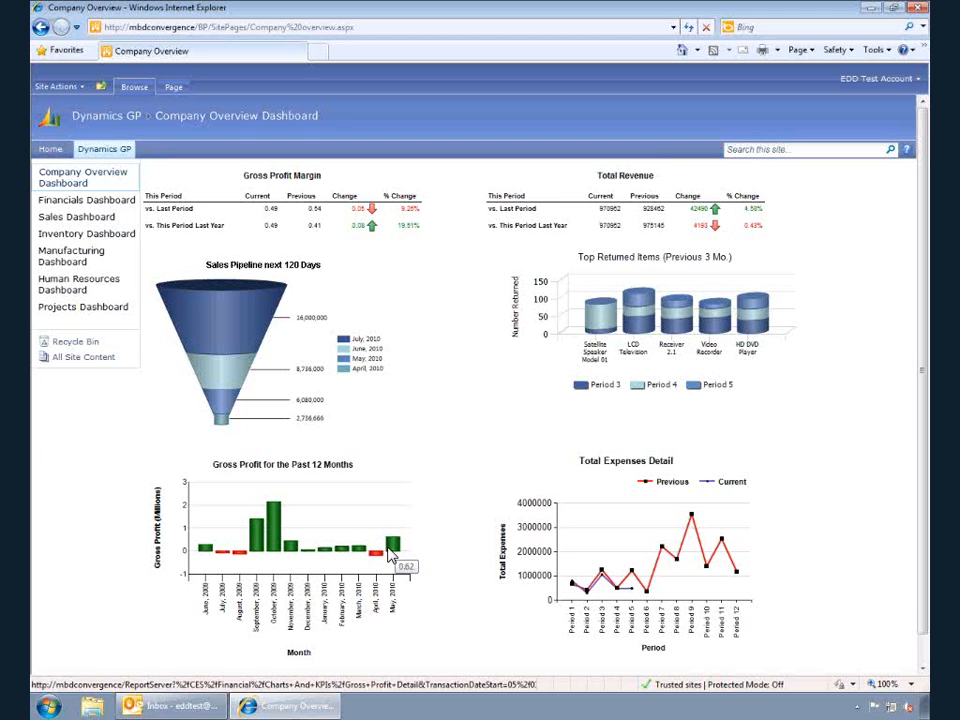
{"action": "left_click", "coordinate": [393, 556]}
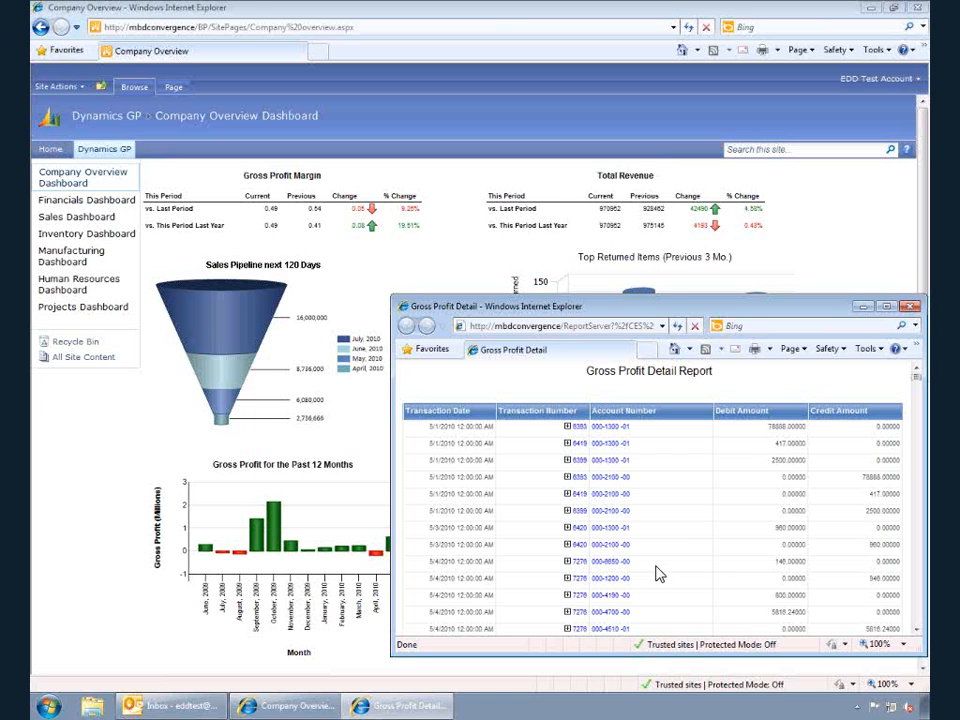
{"action": "left_click", "coordinate": [909, 307]}
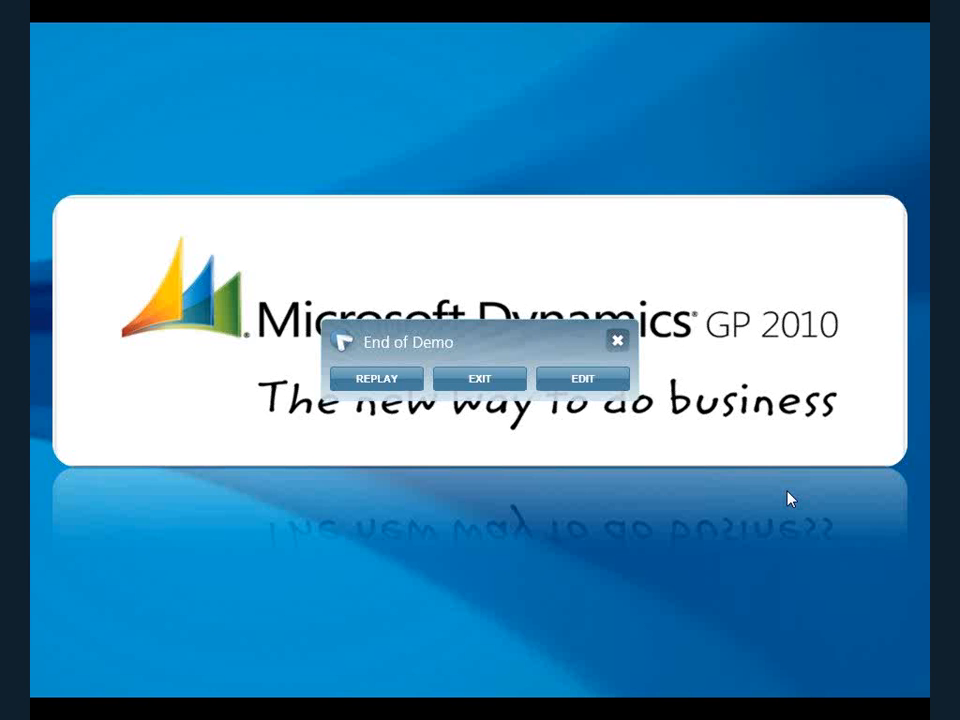
{"action": "left_click", "coordinate": [468, 386]}
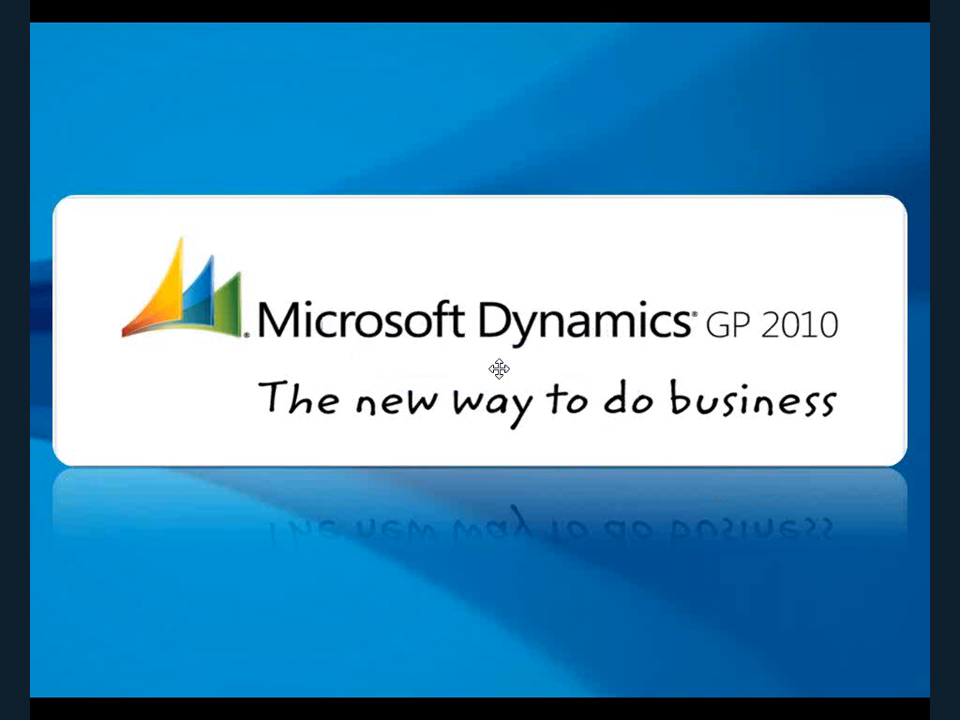